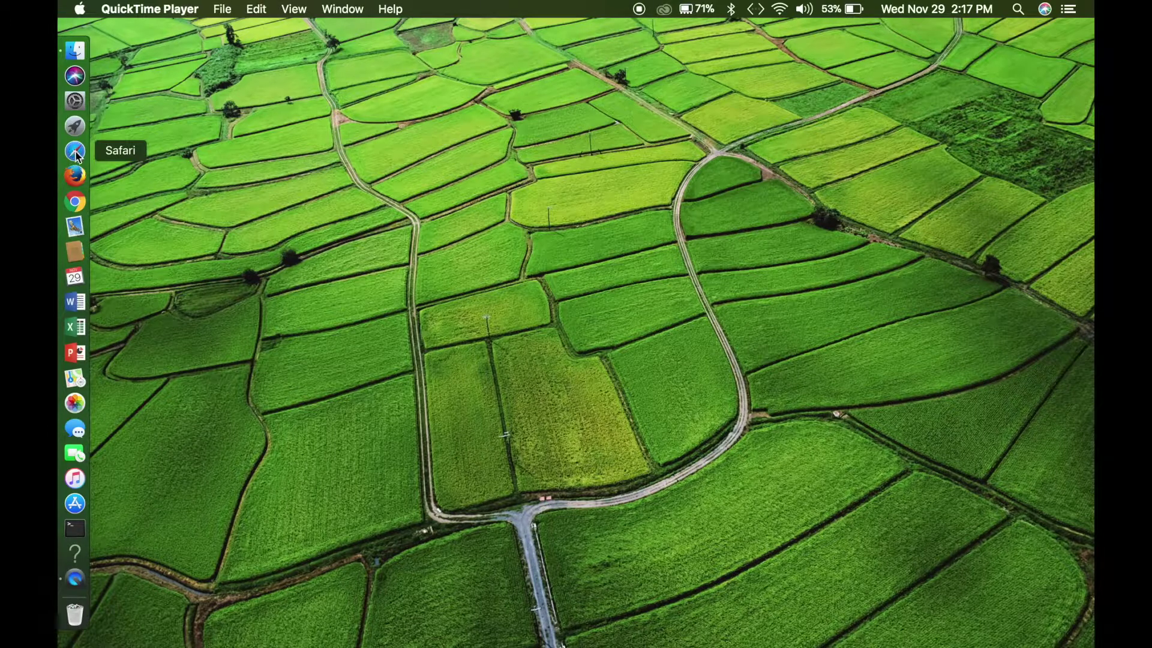
Launch Safari from its Dock icon
click(74, 146)
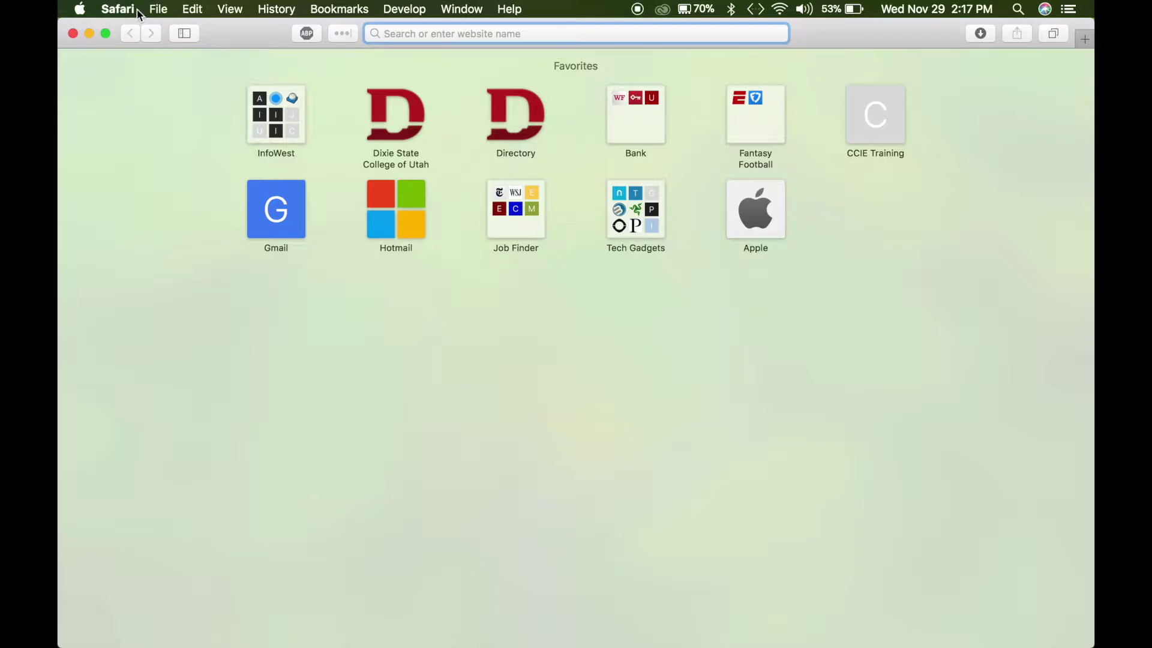
Close the Safari Favorites window with its red close button
click(73, 33)
Launch Firefox from the Dock, then close its Start Page window
click(77, 177)
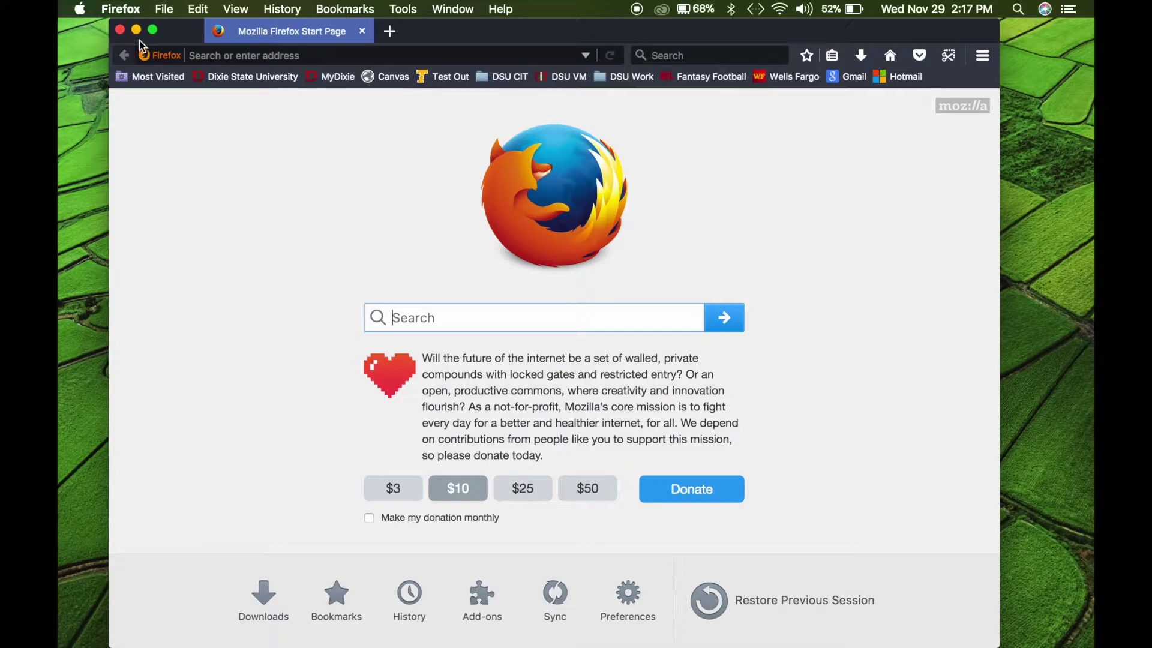
click(118, 32)
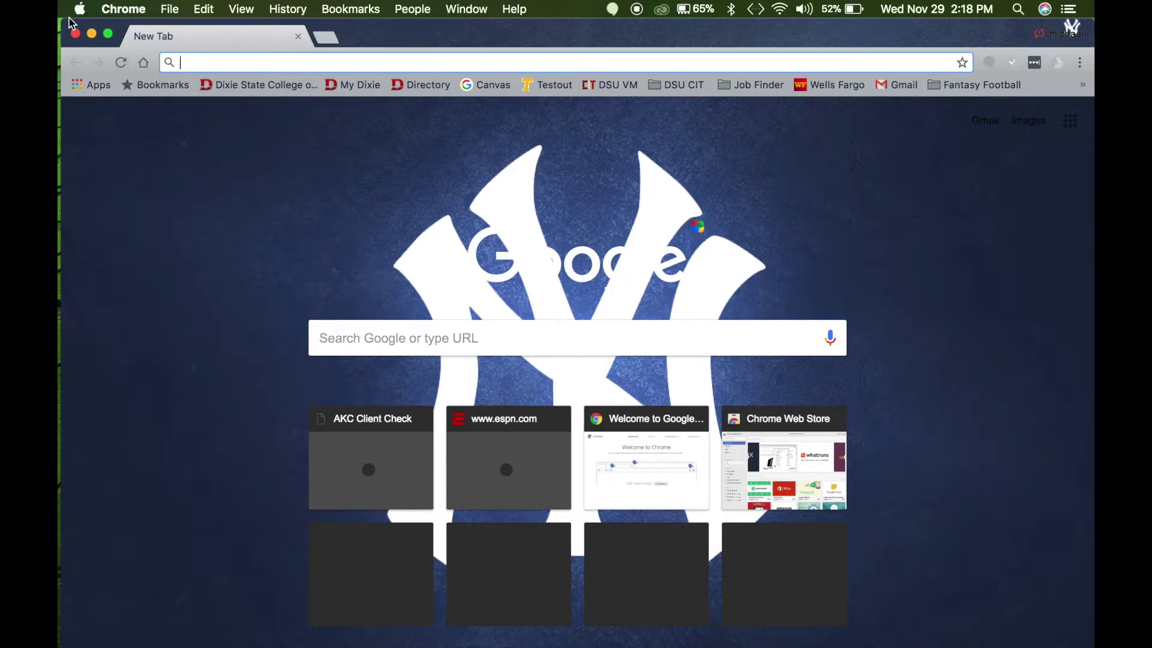
Close the Chrome New Tab window, leaving Chrome active on the desktop
click(75, 35)
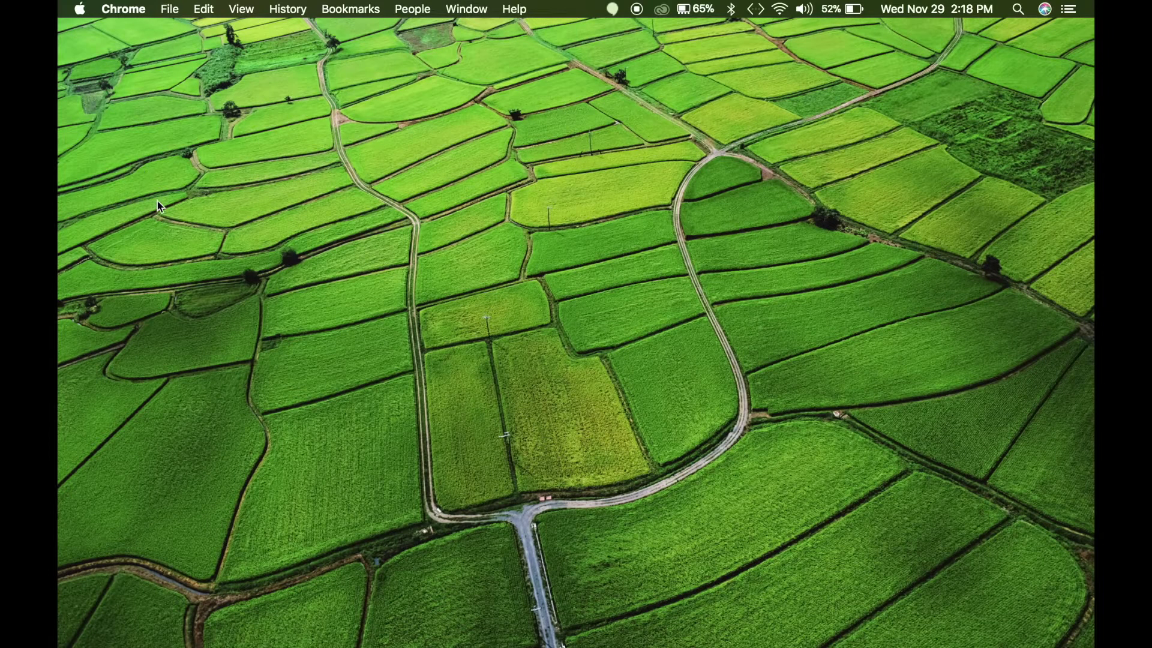